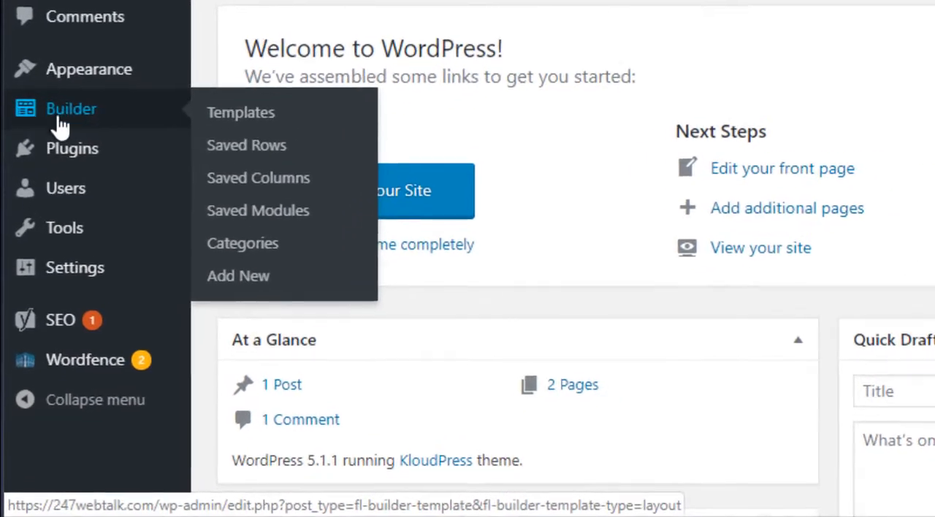
Try to save the site's general settings with the administration email address cleared
mouse_move(59, 248)
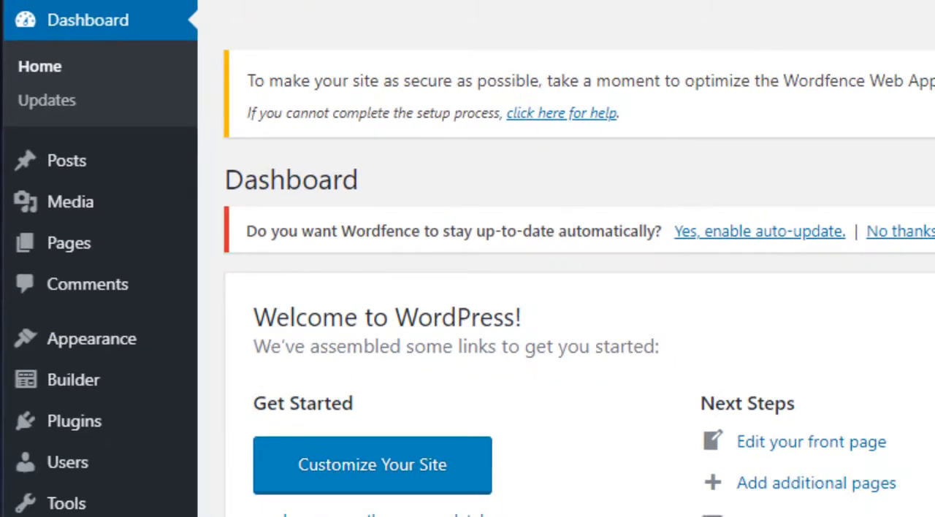
mouse_move(51, 466)
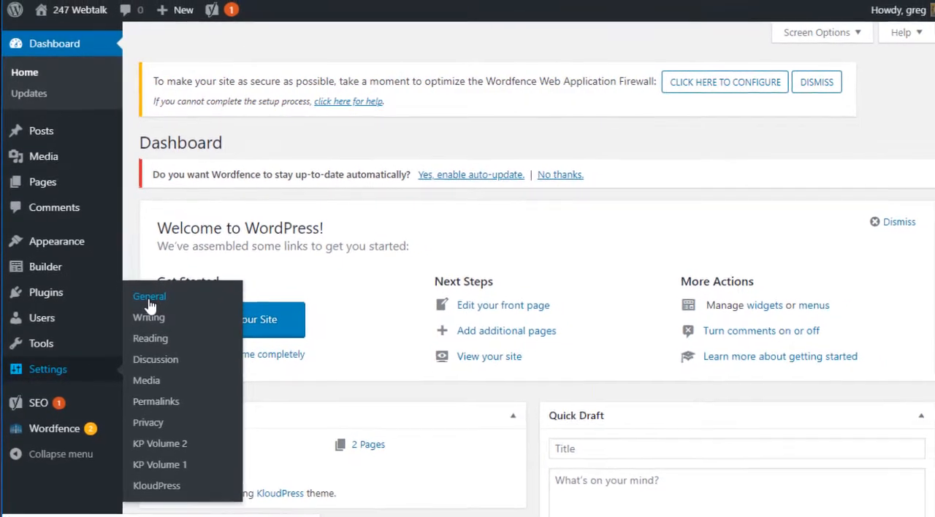
click(154, 305)
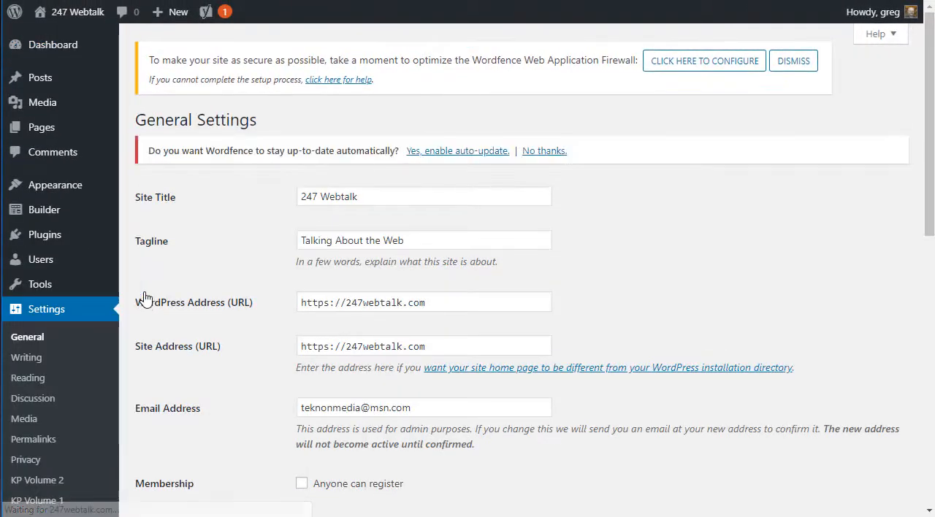
drag(414, 412, 261, 395)
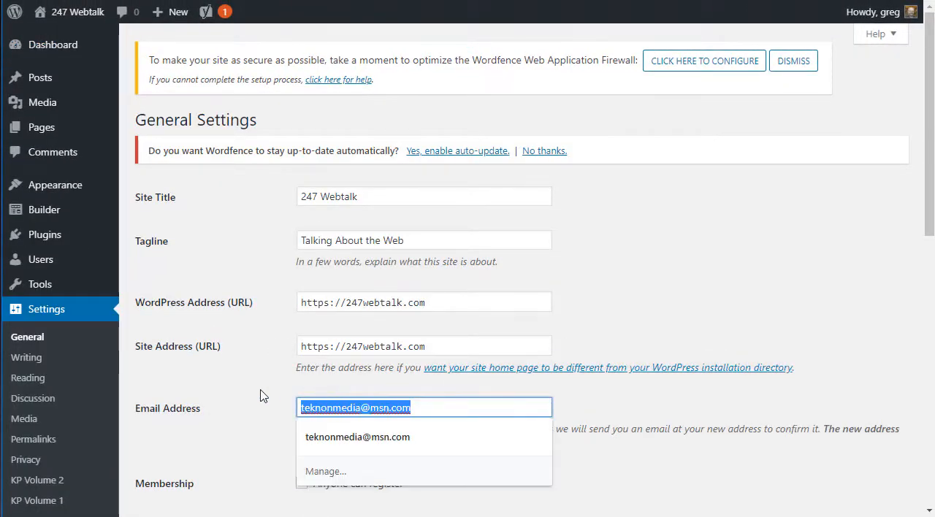
key(BackSpace)
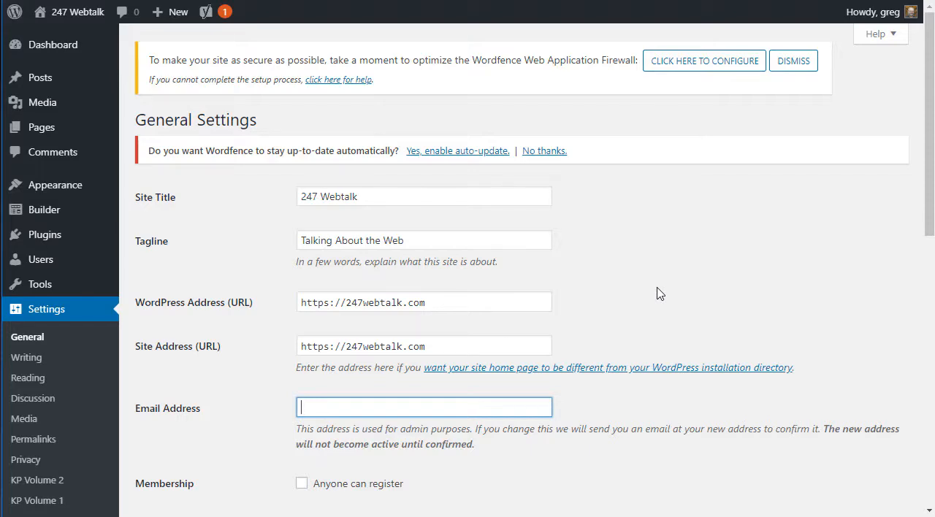
scroll(657, 293, down, 8)
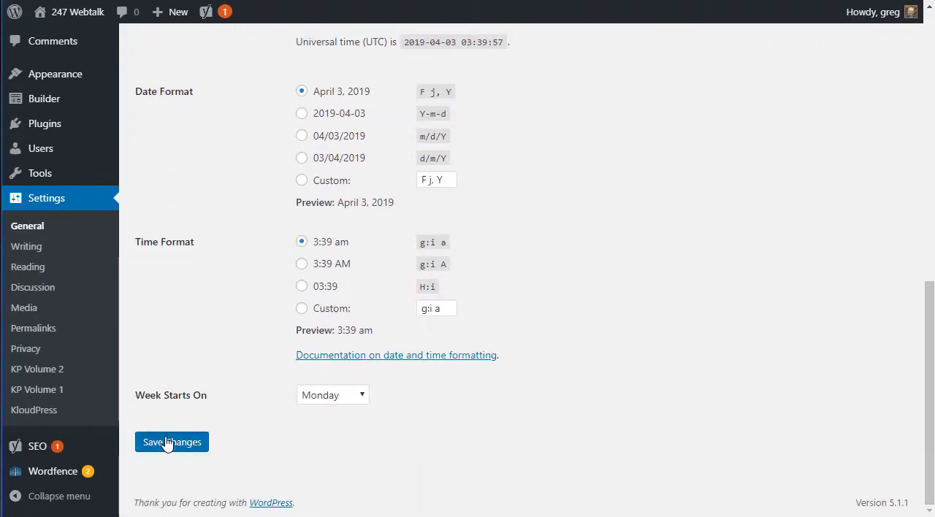
click(167, 444)
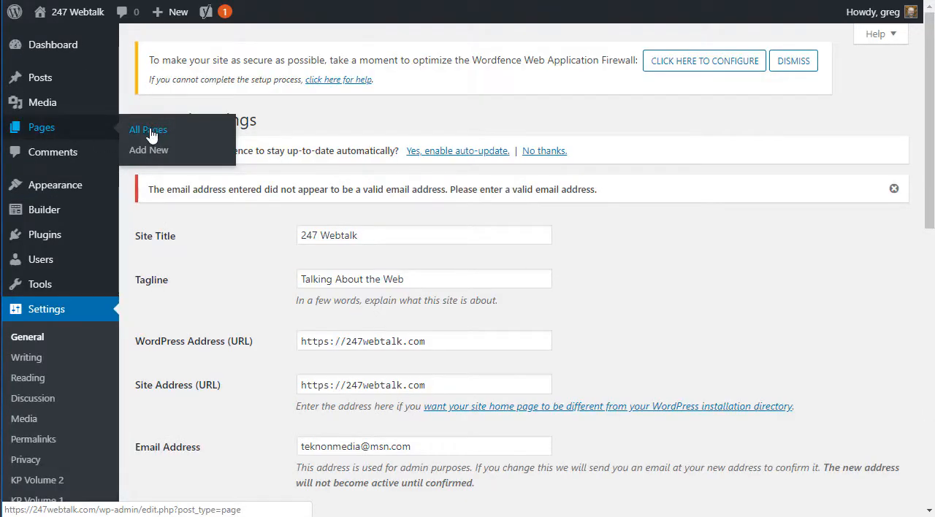
View the live Home page from the list of all pages and look through its sections down to the social links
click(151, 134)
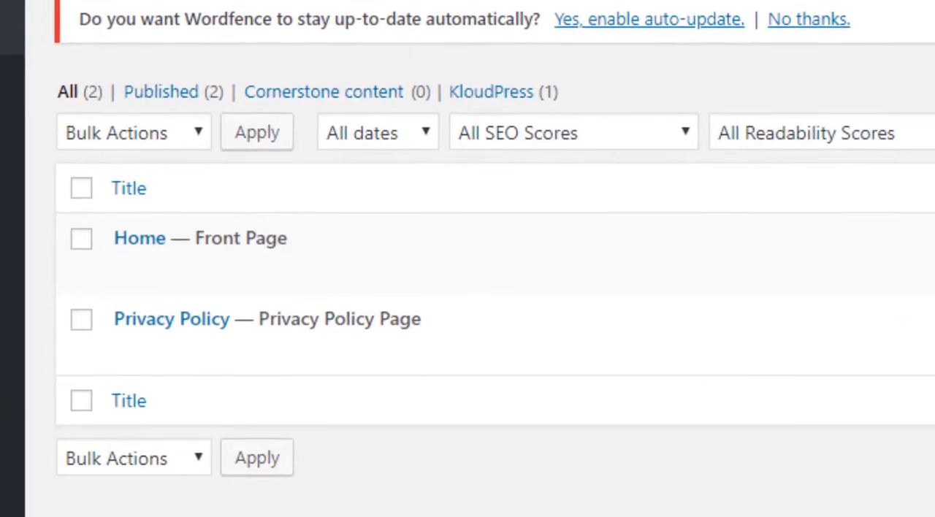
mouse_move(172, 243)
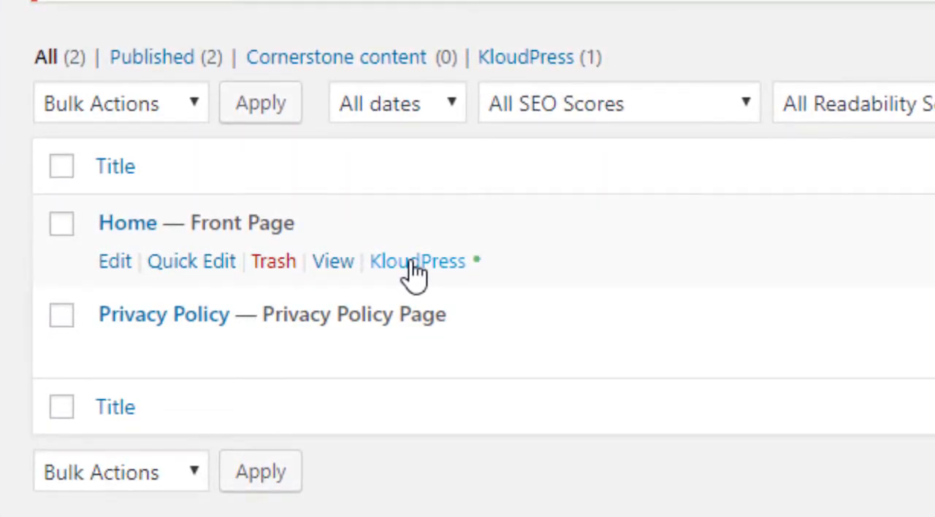
mouse_move(229, 324)
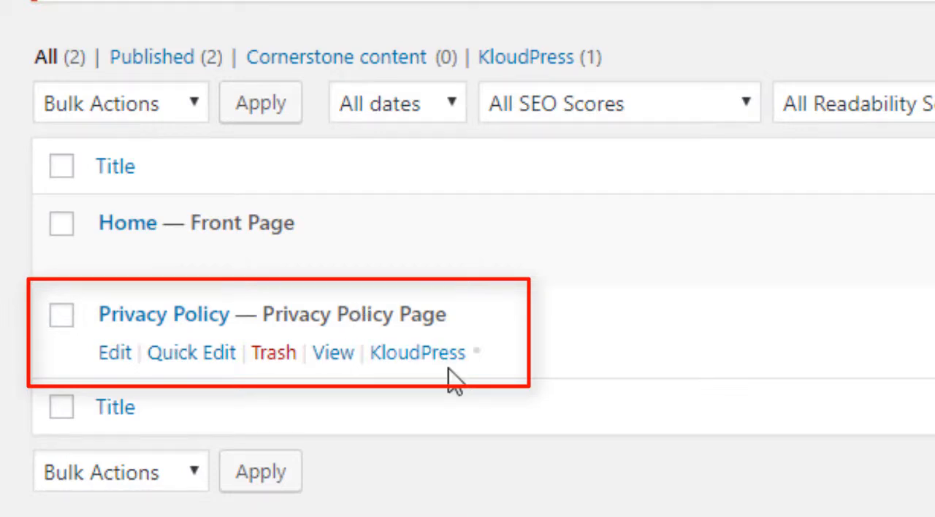
mouse_move(220, 243)
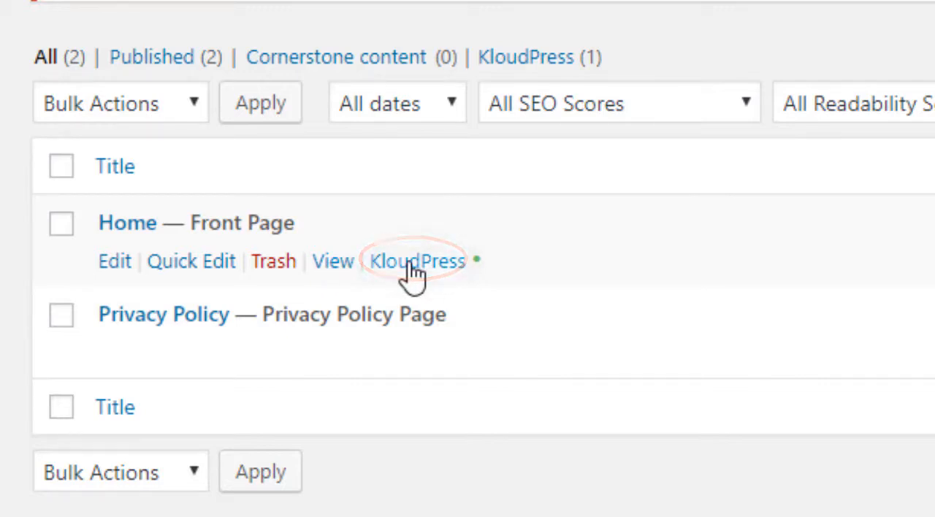
click(329, 265)
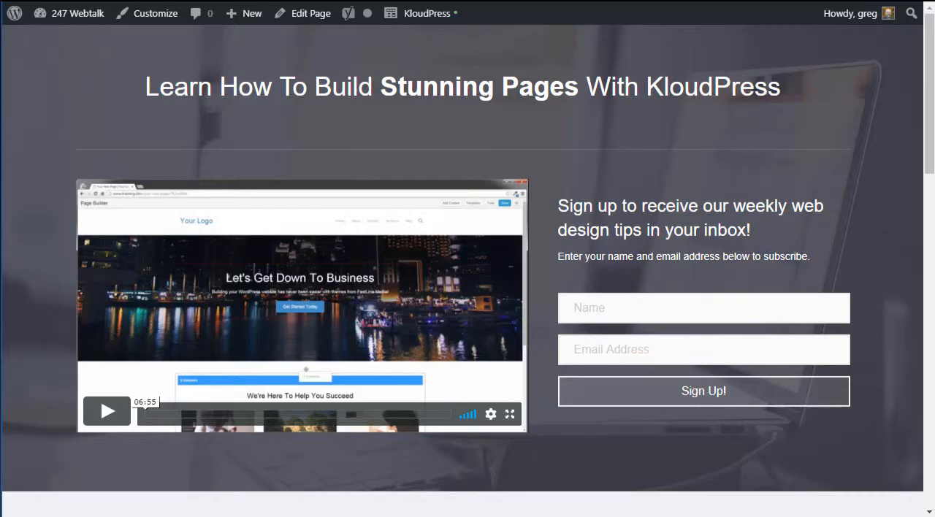
scroll(908, 273, down, 15)
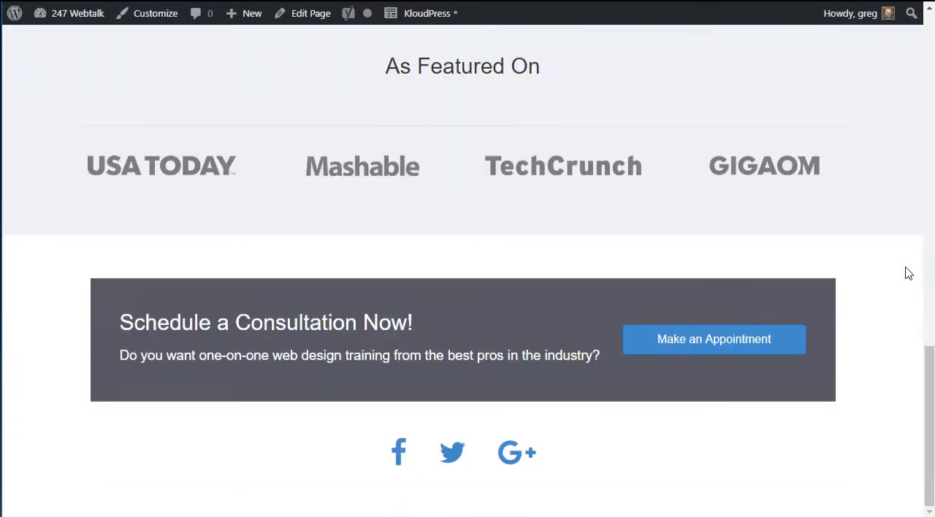
scroll(897, 324, up, 15)
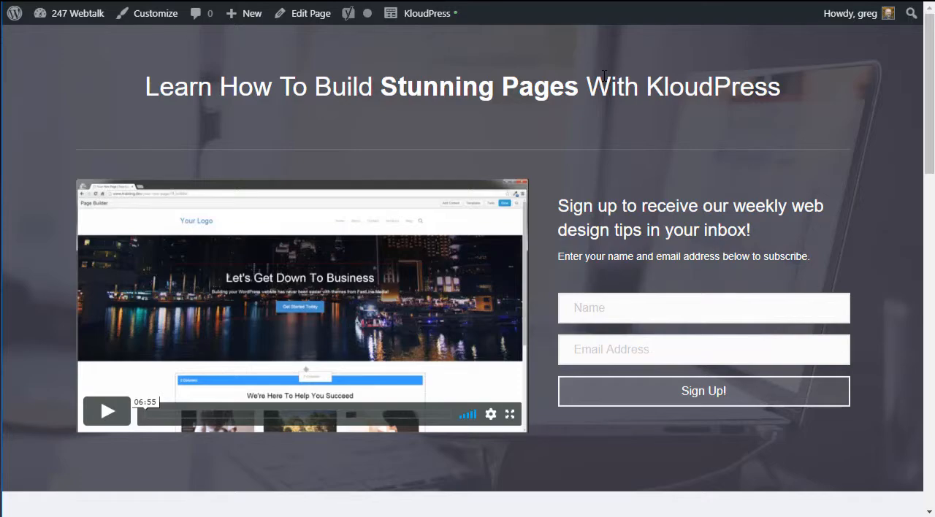
Open the Home page in the KloudPress page builder and look through its editable rows and modules
click(426, 15)
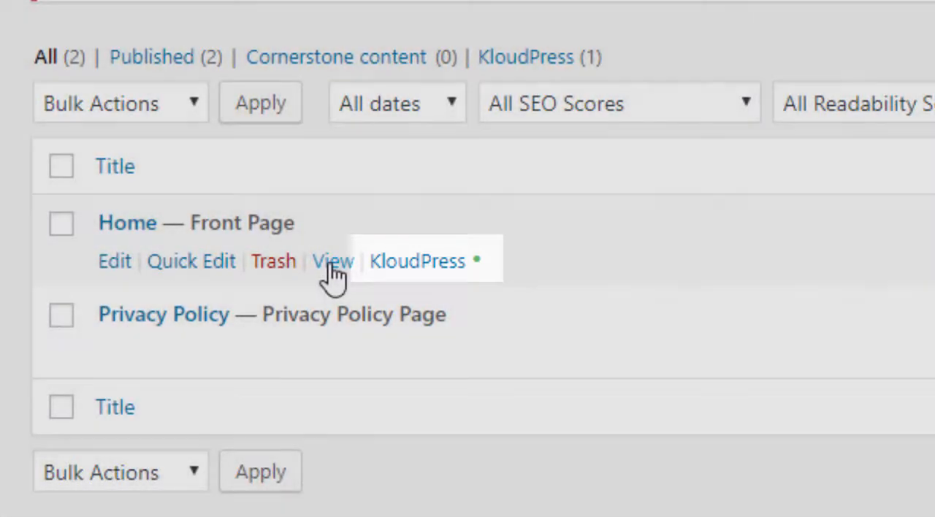
click(330, 263)
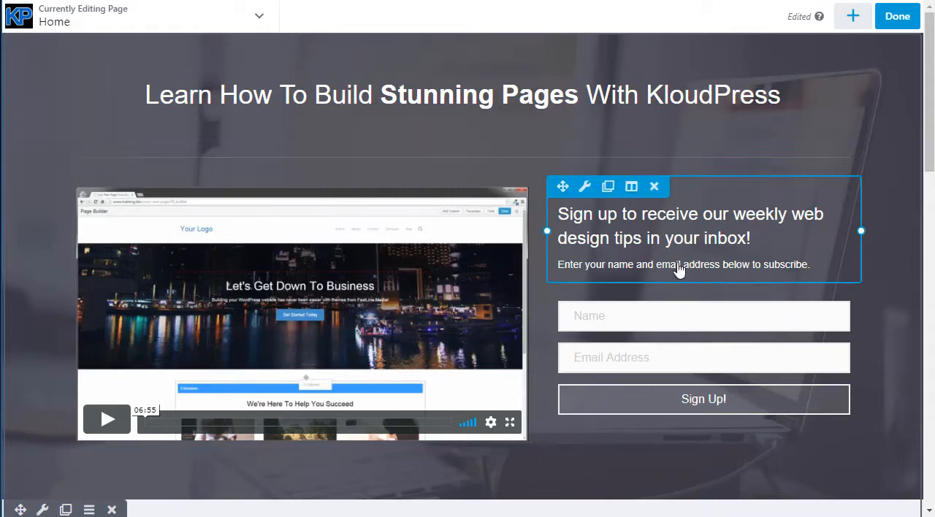
scroll(679, 265, down, 5)
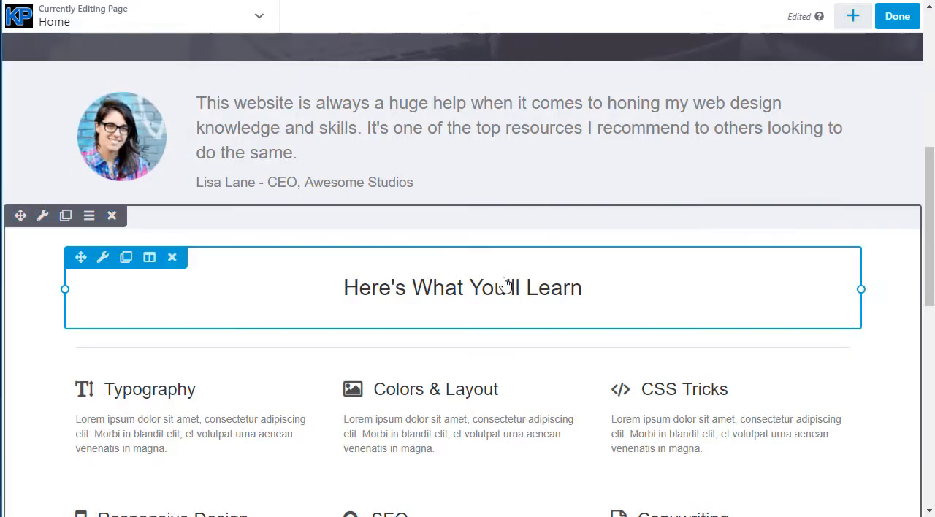
scroll(506, 288, down, 3)
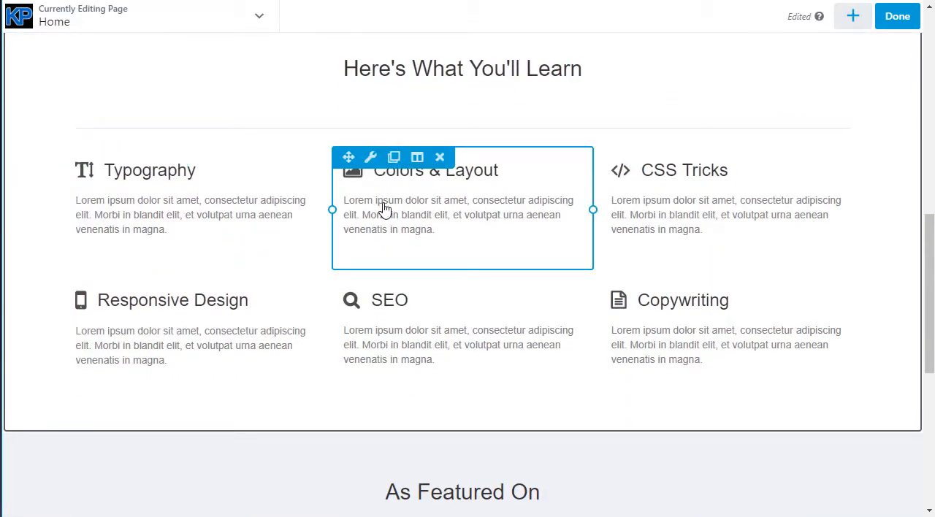
scroll(412, 211, down, 6)
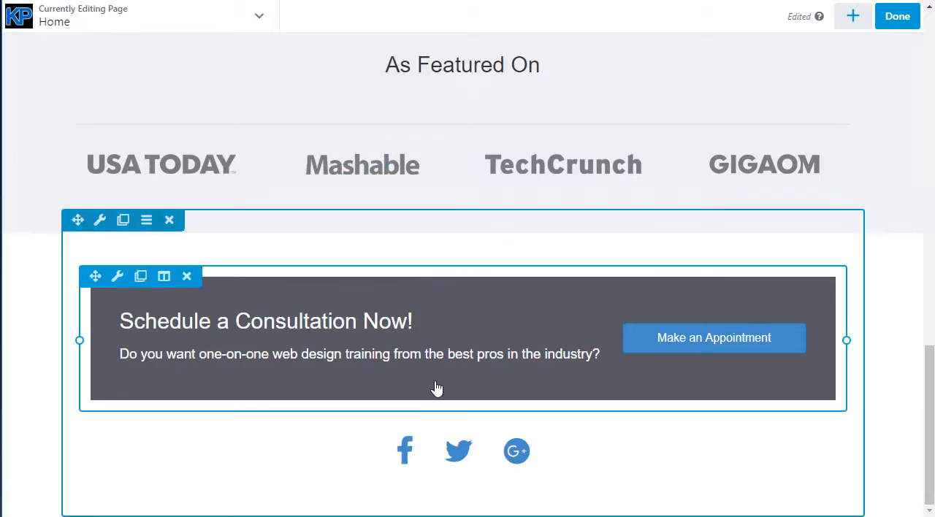
scroll(443, 388, up, 15)
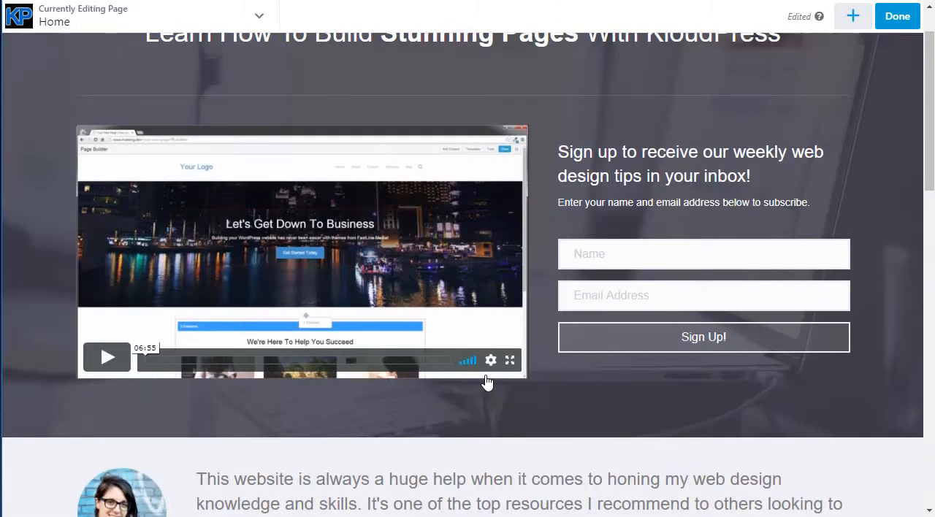
scroll(653, 290, up, 1)
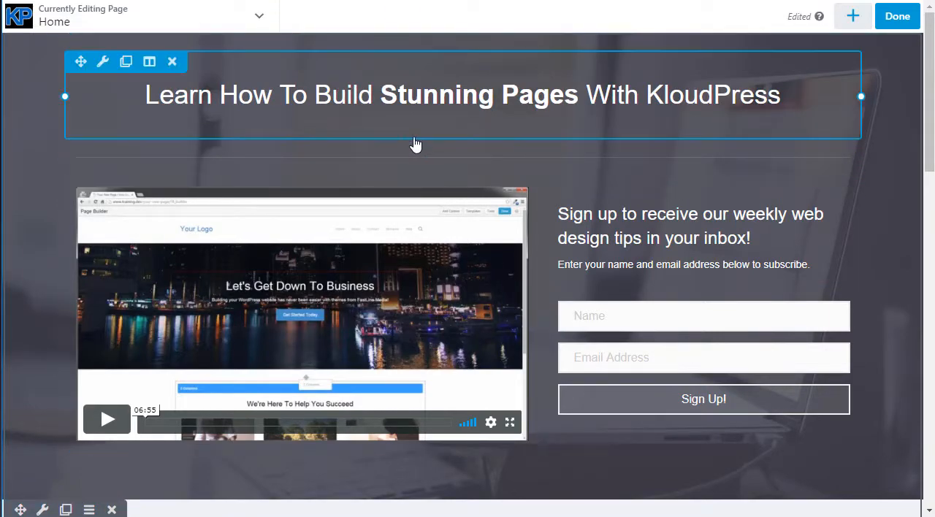
Show the content modules available for the page and browse the Standard Modules group from Basic to Posts
click(852, 19)
scroll(872, 247, down, 3)
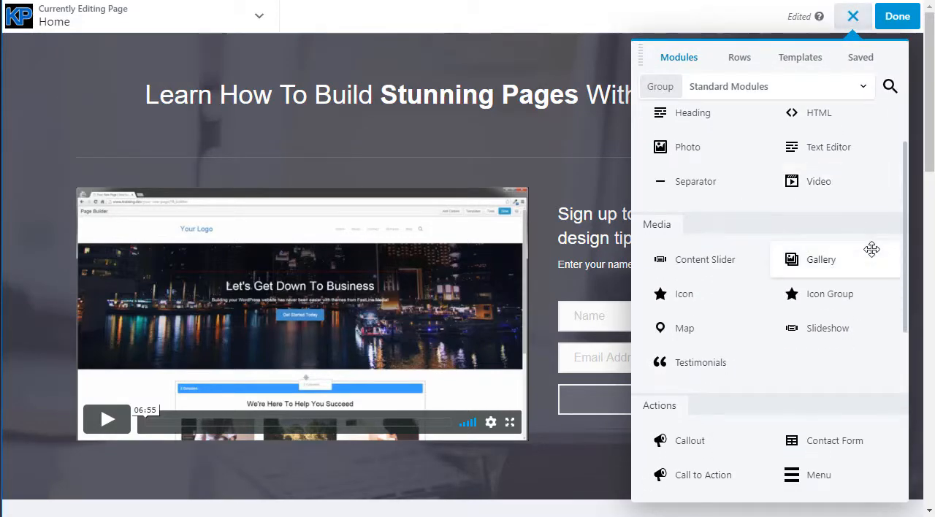
scroll(839, 230, down, 3)
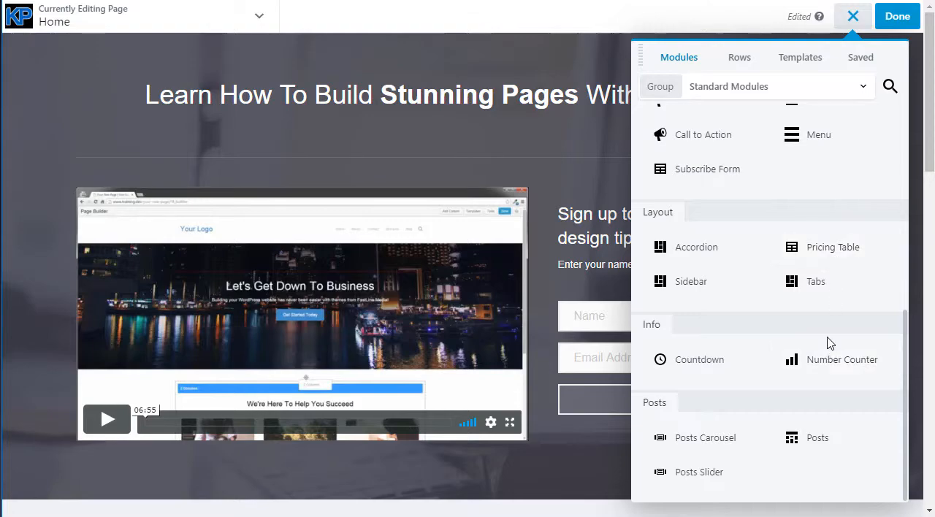
scroll(829, 341, up, 6)
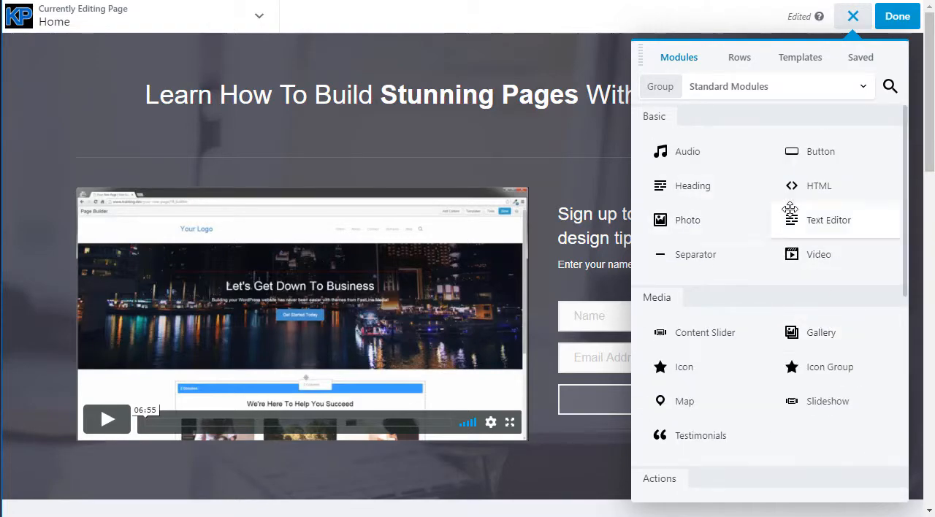
scroll(768, 271, down, 5)
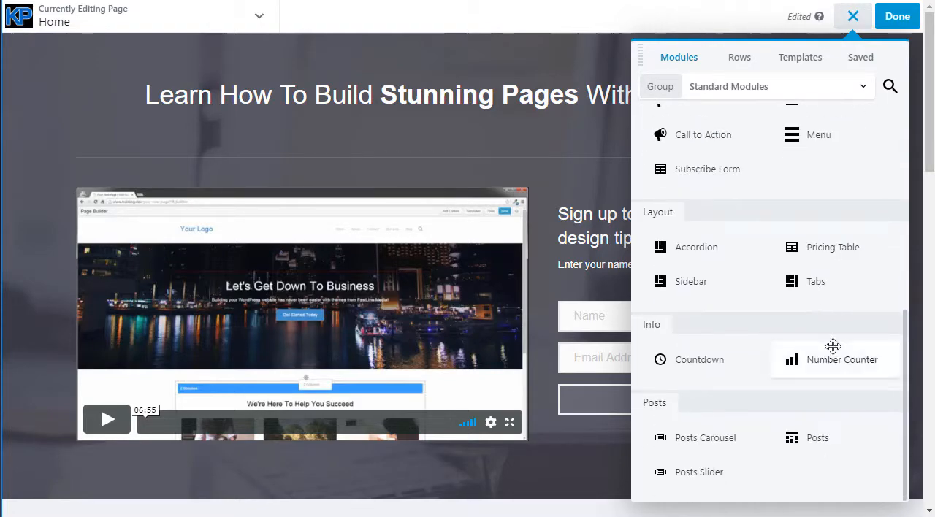
scroll(831, 346, up, 6)
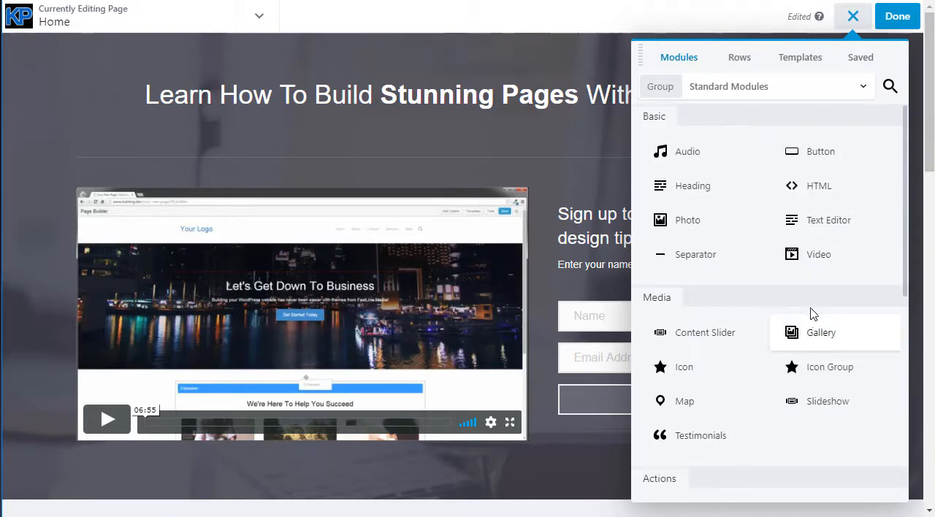
Switch the module group to KP Volume 1 and browse its content, creative, extra and lead generation modules
click(863, 91)
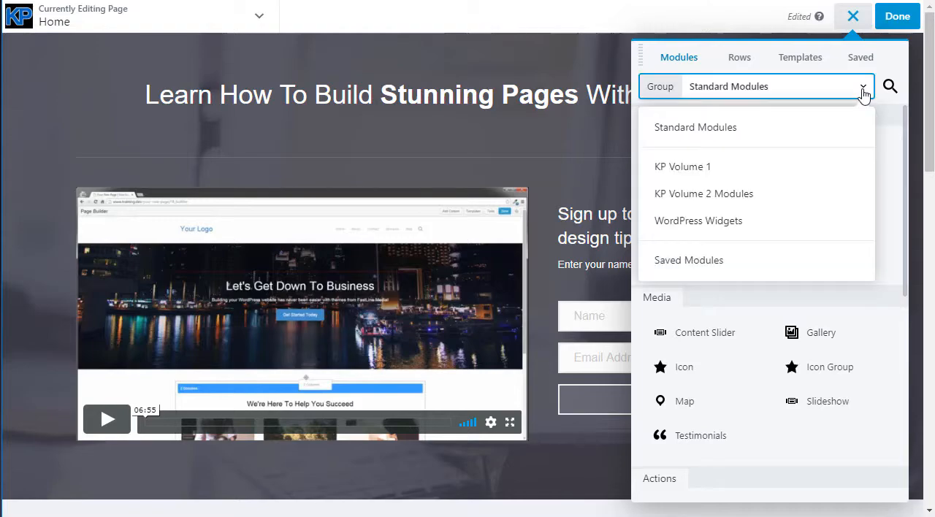
click(691, 167)
scroll(789, 229, down, 4)
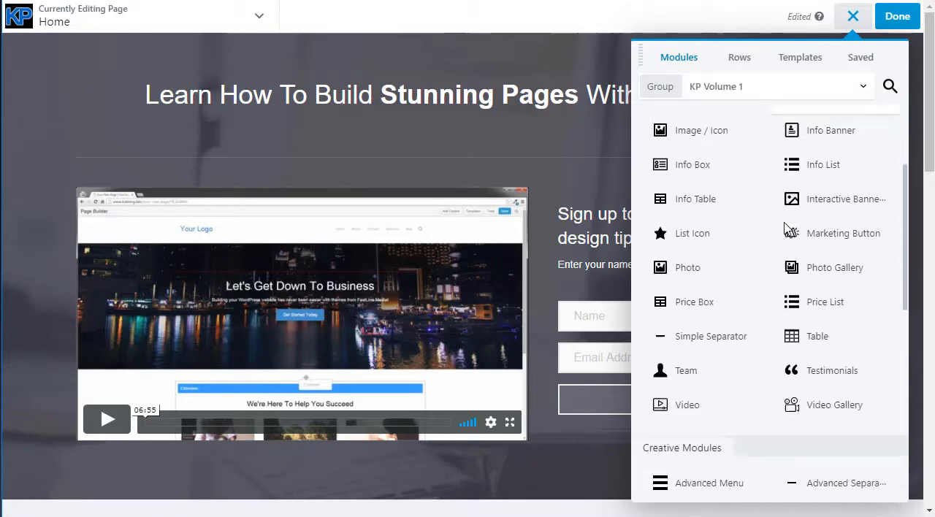
scroll(818, 307, down, 5)
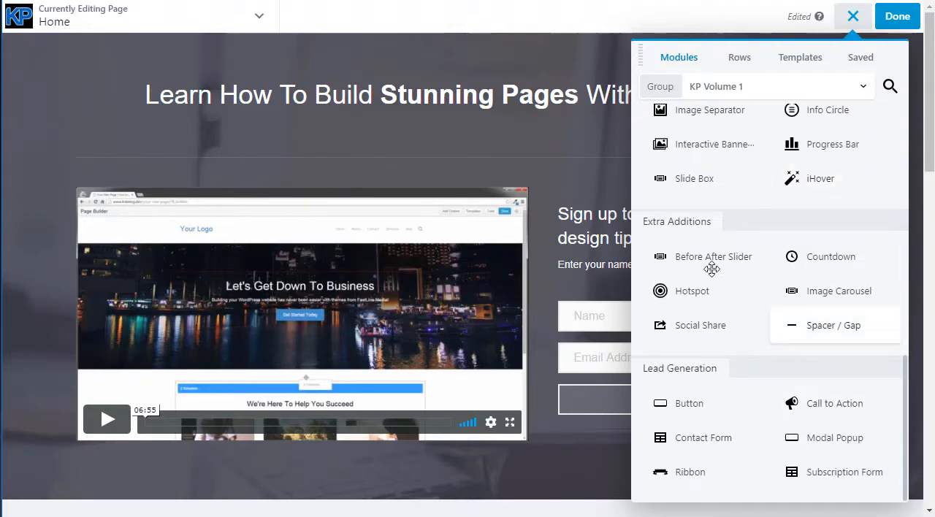
scroll(799, 225, up, 9)
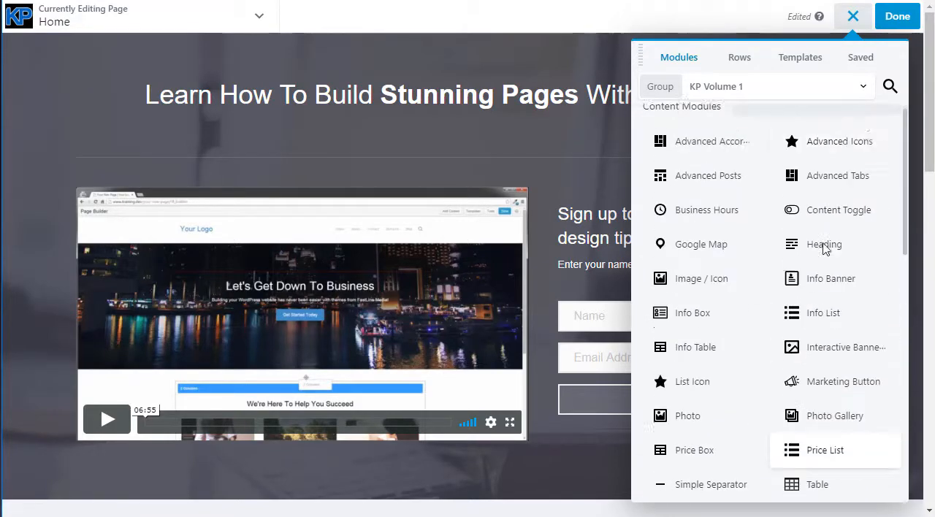
scroll(818, 307, down, 9)
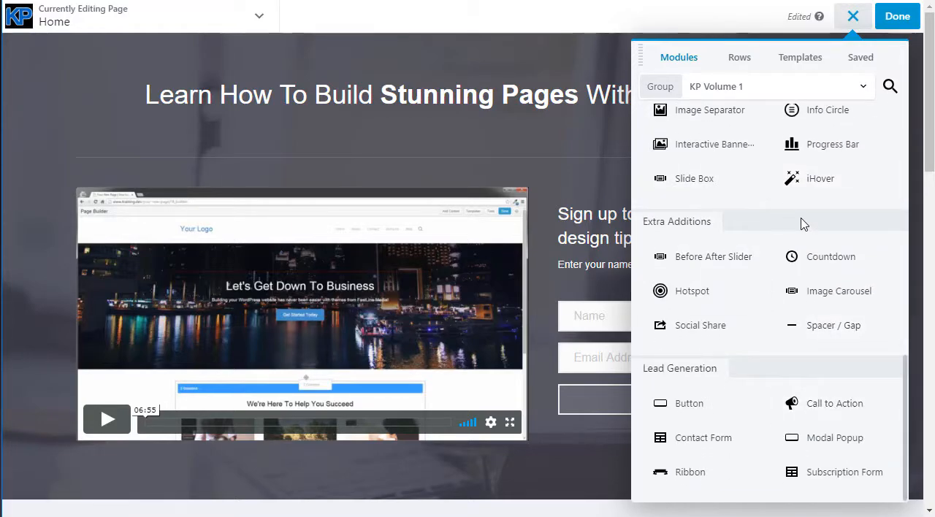
scroll(811, 307, up, 2)
scroll(811, 307, up, 8)
Switch the module group to KP Volume 2 Modules and browse its content and creative modules
click(767, 87)
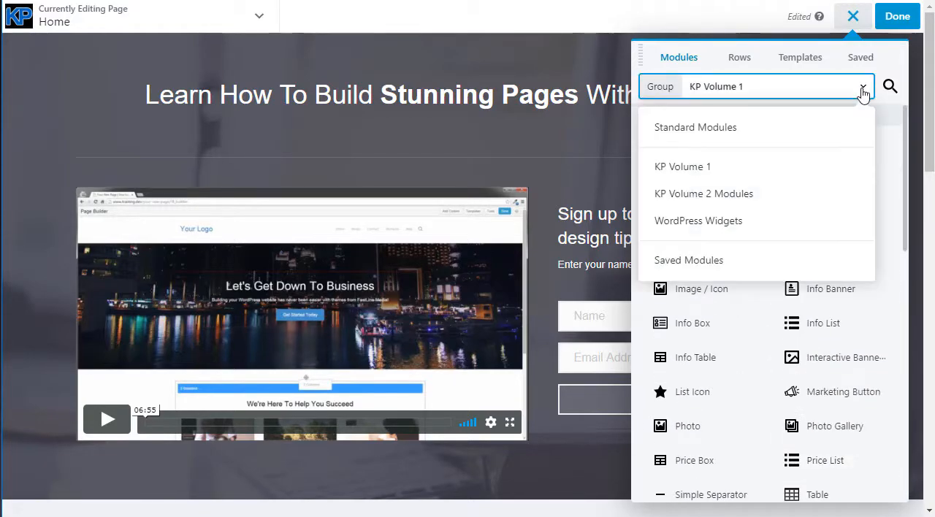
click(727, 199)
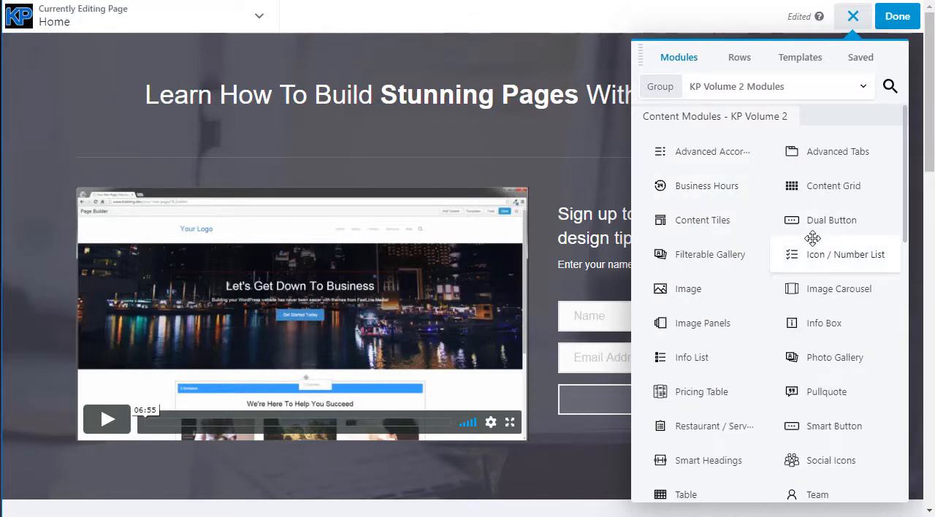
scroll(835, 275, down, 6)
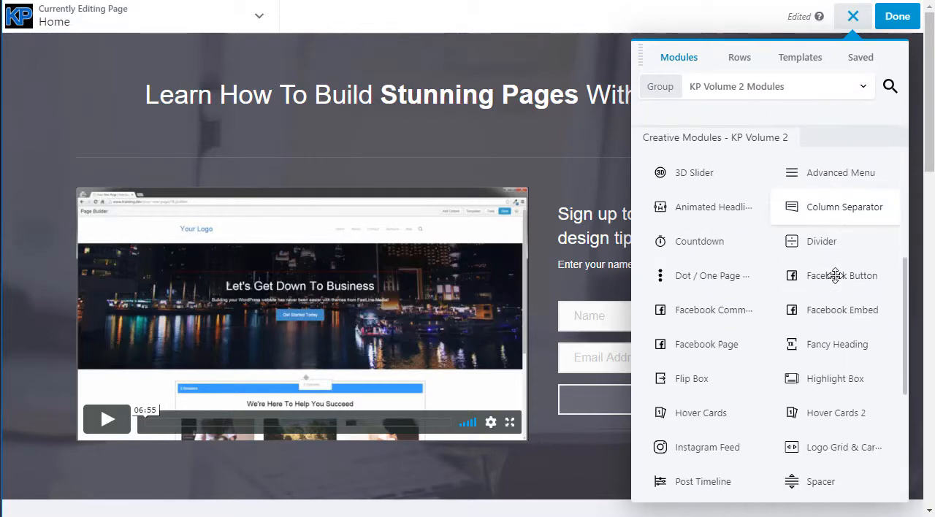
scroll(837, 275, down, 3)
scroll(833, 402, up, 10)
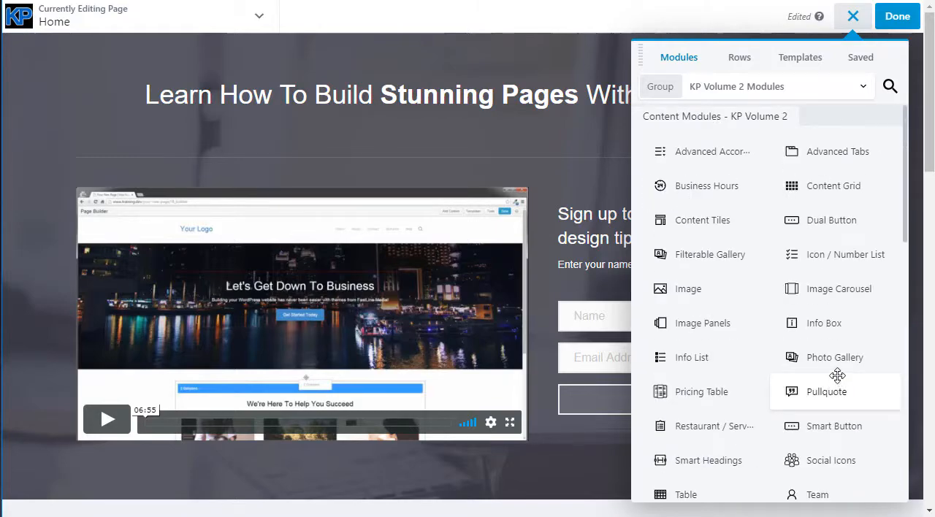
Show the available row layouts, insert a 1 Column row above the video on the Home page, and remove it again
click(861, 94)
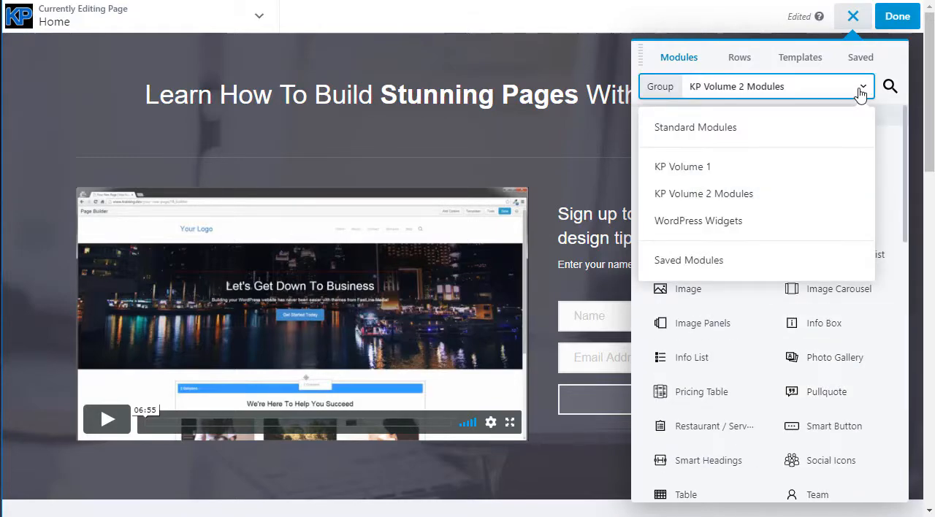
click(740, 64)
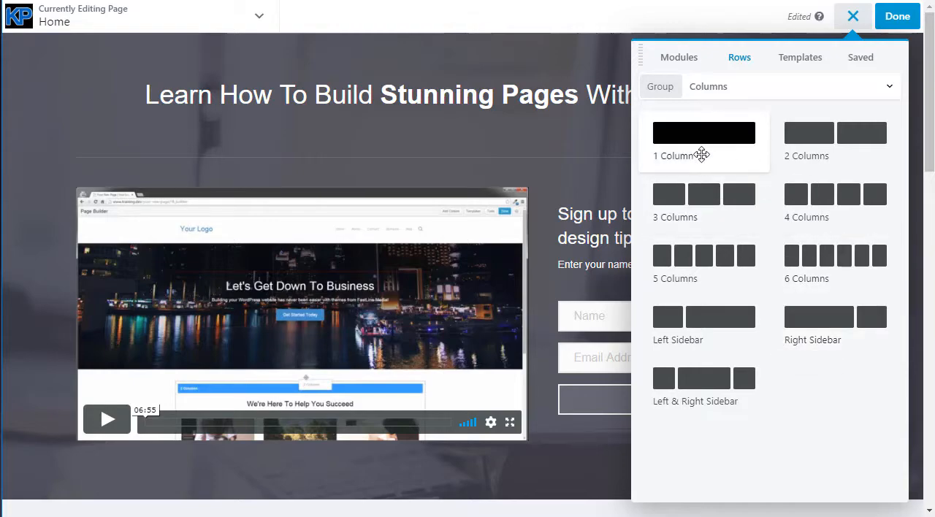
drag(710, 141, 323, 242)
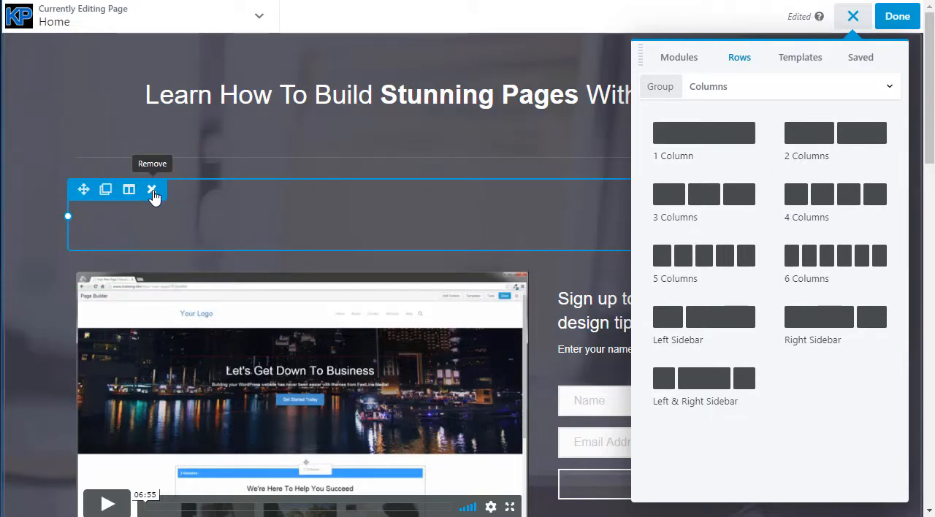
click(152, 190)
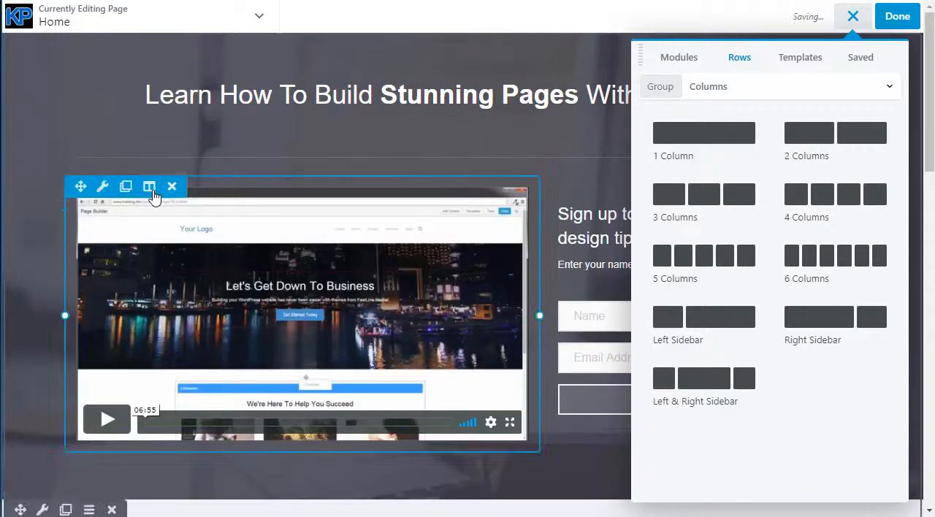
Show the page templates and browse the Landing Pages group from Blank down to Agency and back up
click(802, 58)
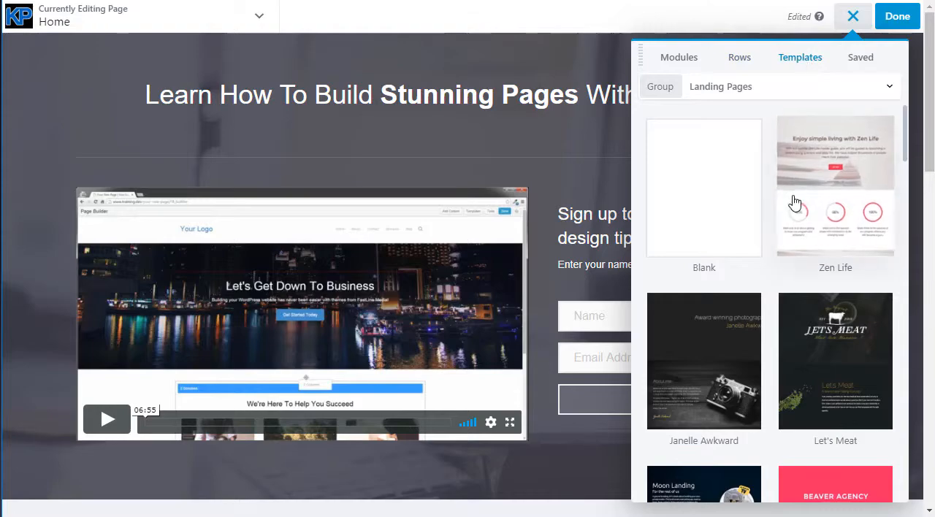
scroll(794, 203, down, 2)
scroll(794, 203, down, 4)
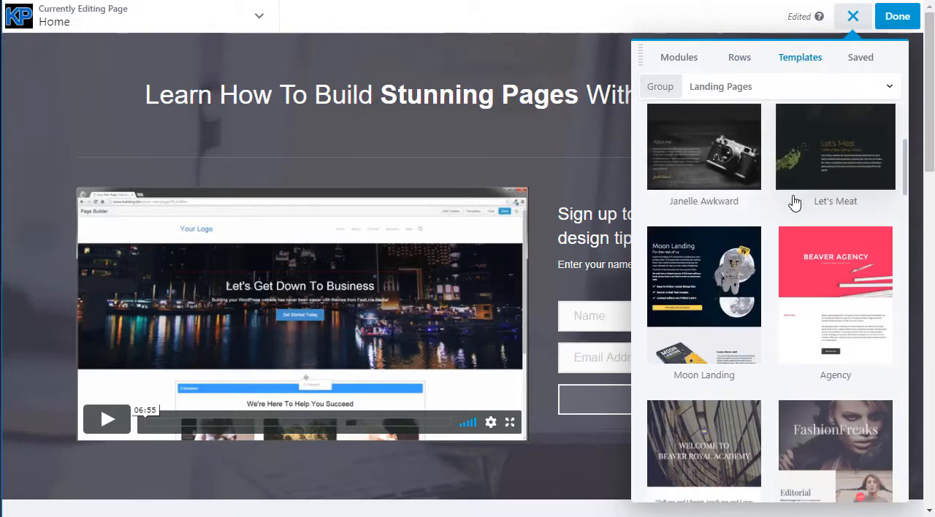
scroll(794, 203, down, 4)
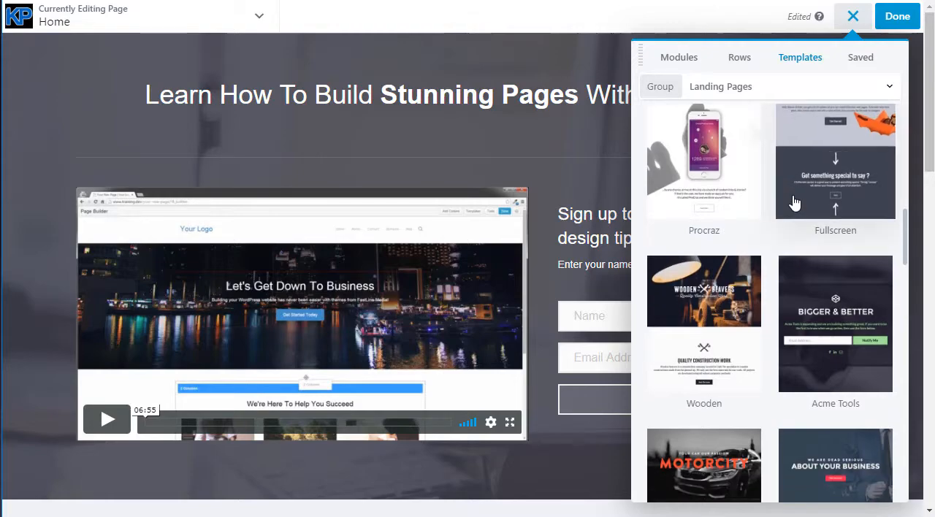
scroll(794, 203, down, 4)
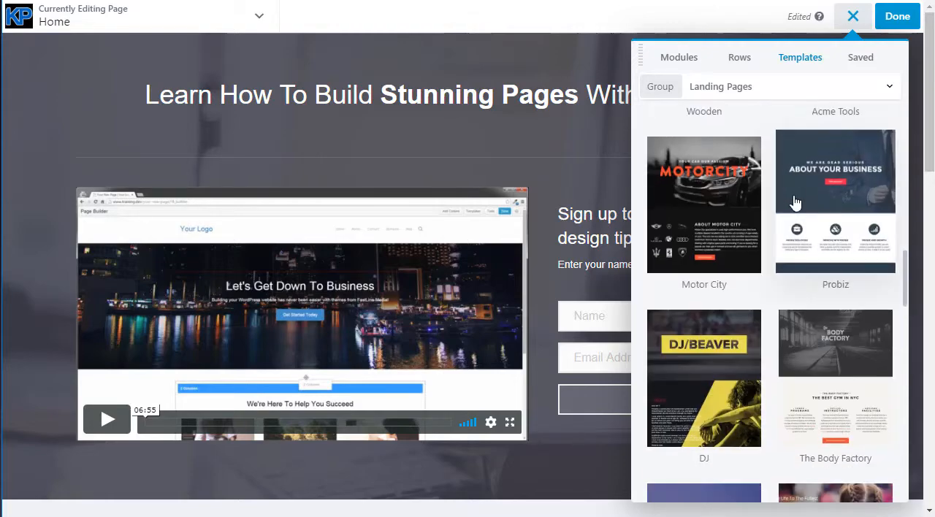
scroll(790, 217, down, 8)
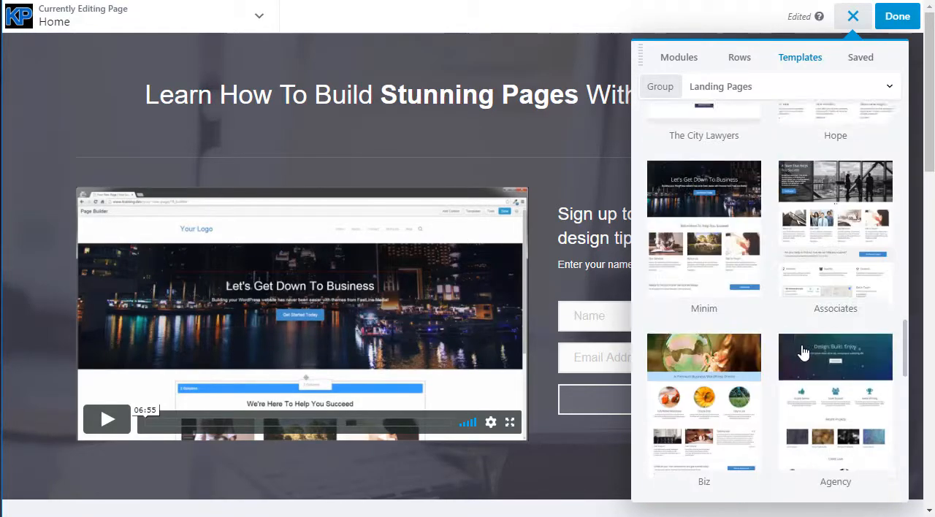
scroll(804, 352, up, 5)
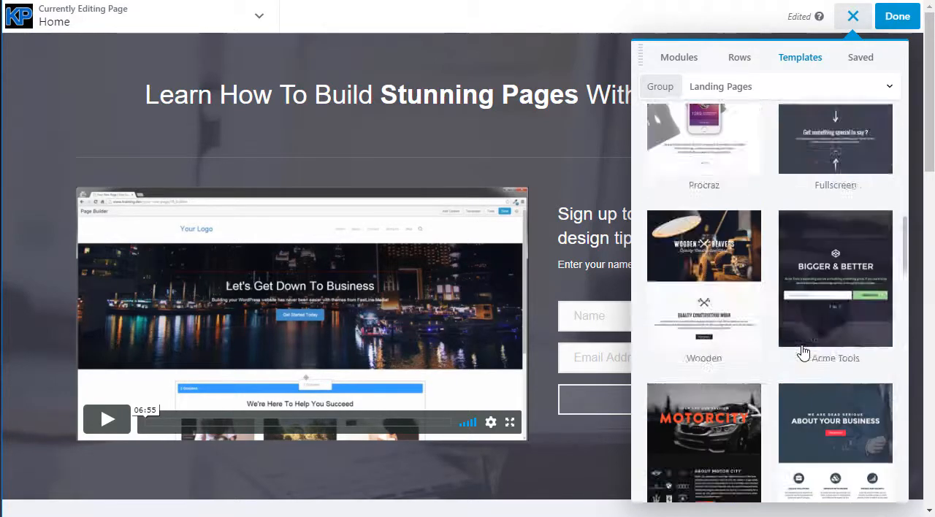
scroll(803, 353, up, 2)
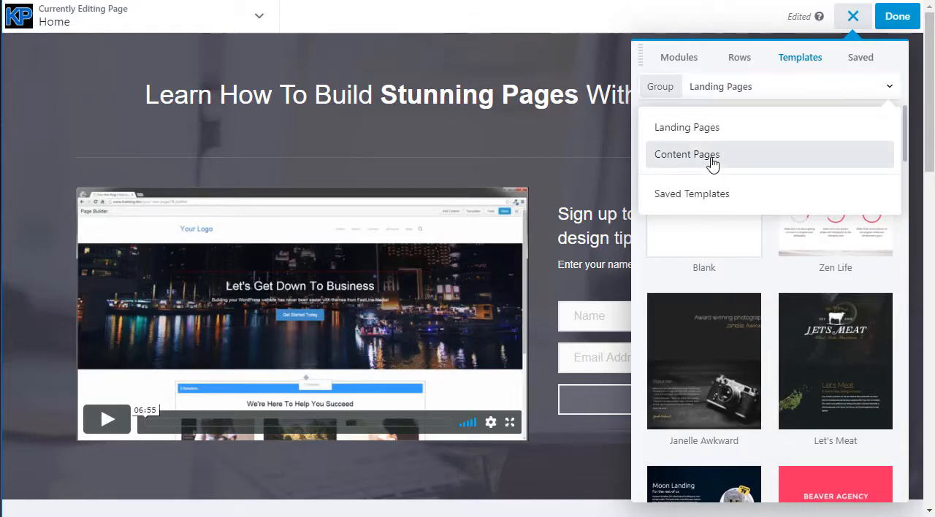
Switch the template group to Content Pages and browse its about, services, portfolio, team, contact, FAQ and blog templates
click(723, 162)
scroll(768, 252, down, 4)
scroll(782, 316, down, 2)
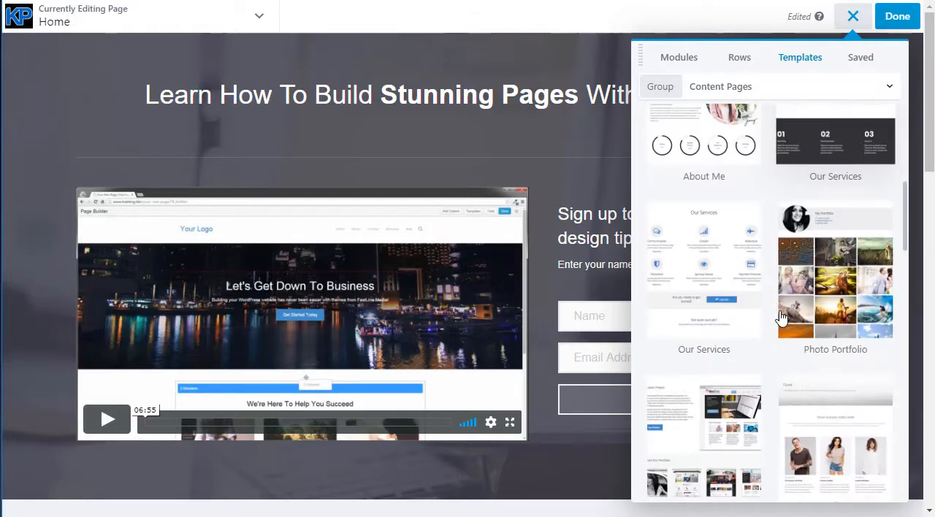
scroll(780, 317, down, 4)
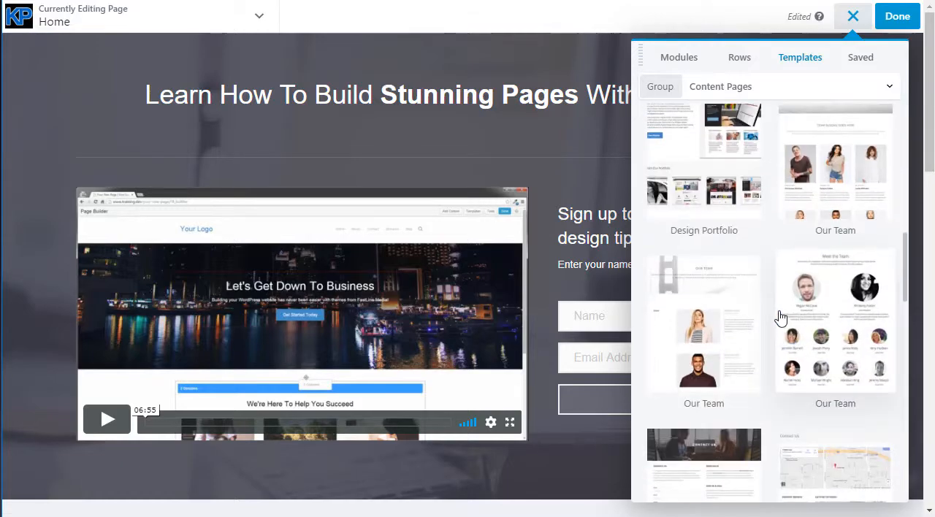
scroll(781, 317, down, 8)
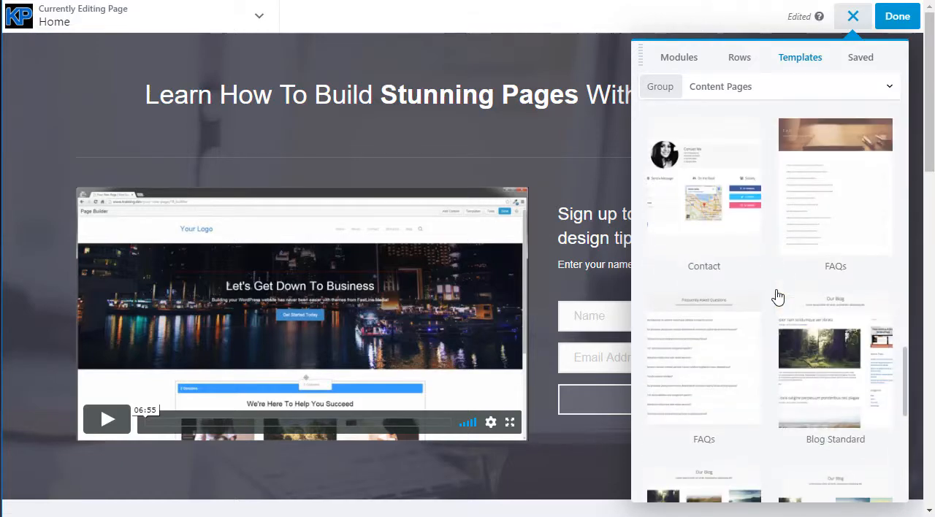
scroll(778, 296, down, 7)
scroll(786, 381, up, 18)
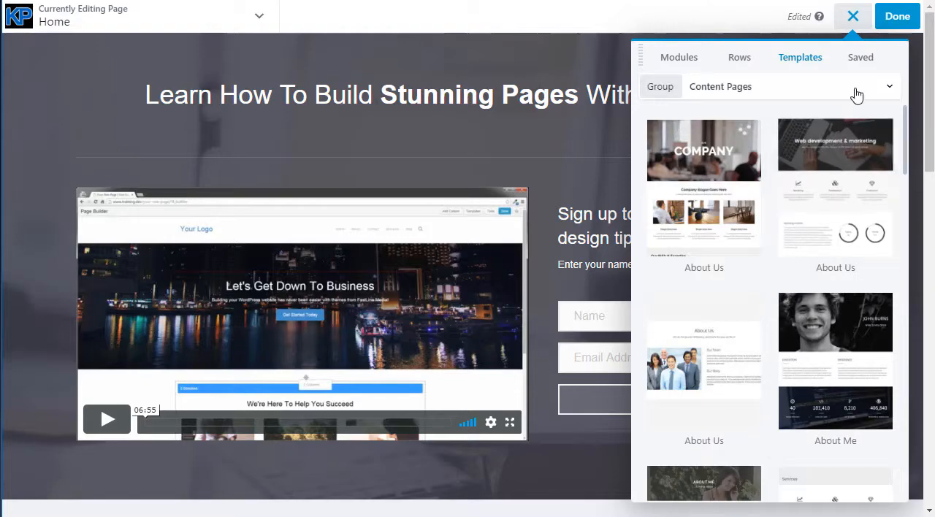
Check the saved rows, columns and modules, and close the content panel
click(860, 62)
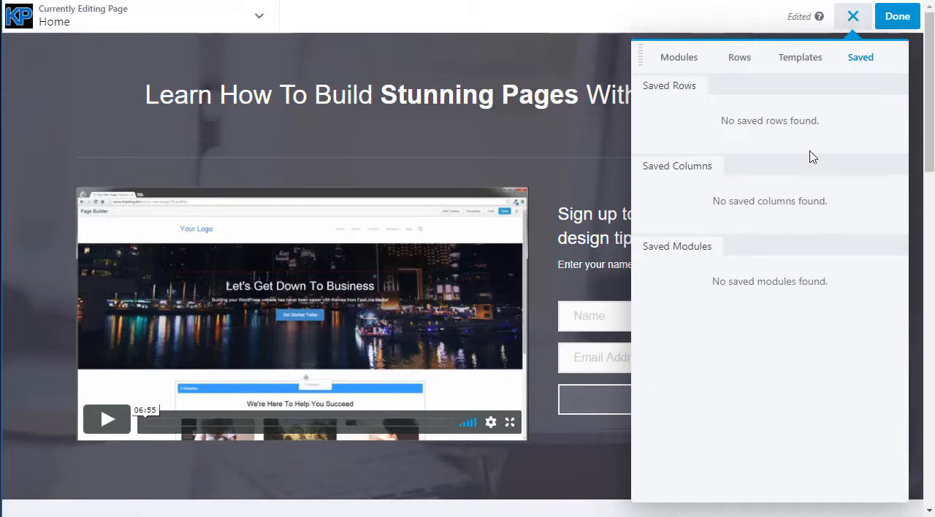
click(853, 21)
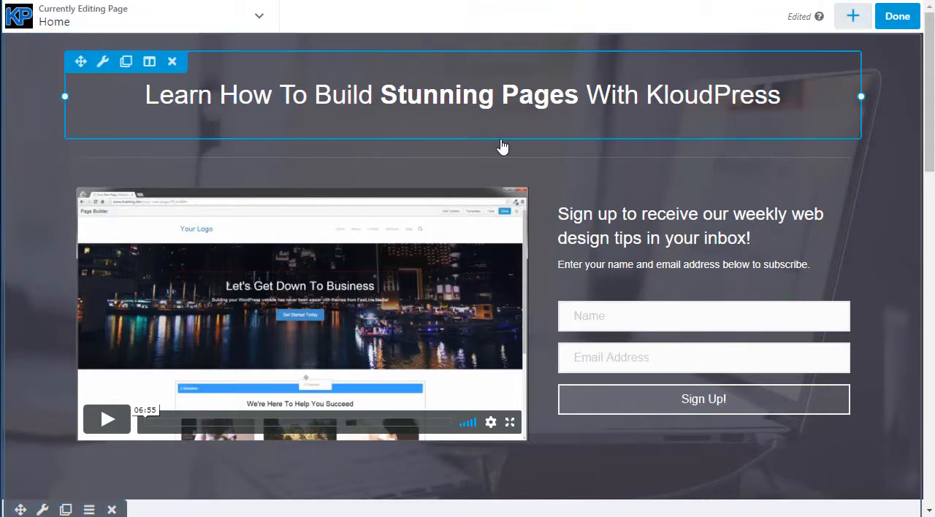
Review the page builder's tools and its WordPress Admin links, and open the site's Dashboard from there
click(259, 21)
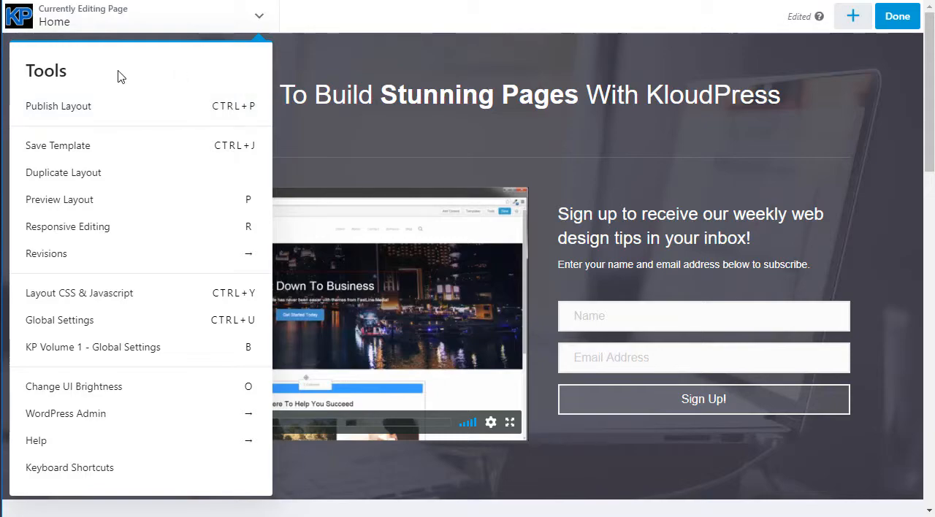
click(70, 415)
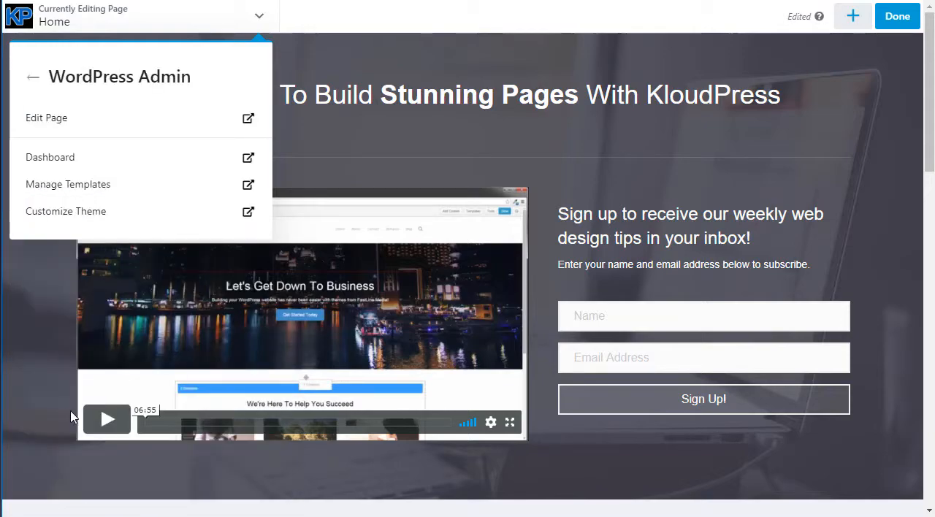
click(65, 159)
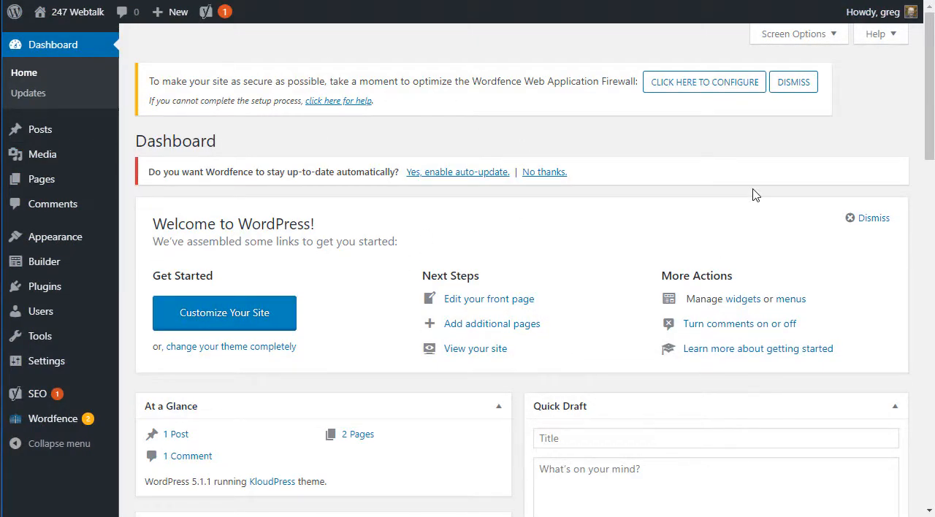
List all of the site's pages and open the Home front page in the KloudPress builder
mouse_move(38, 182)
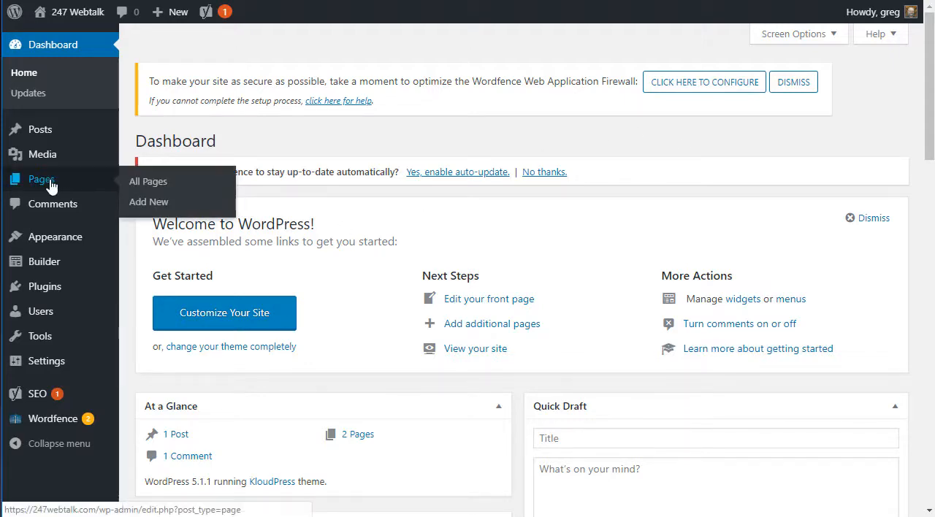
click(139, 183)
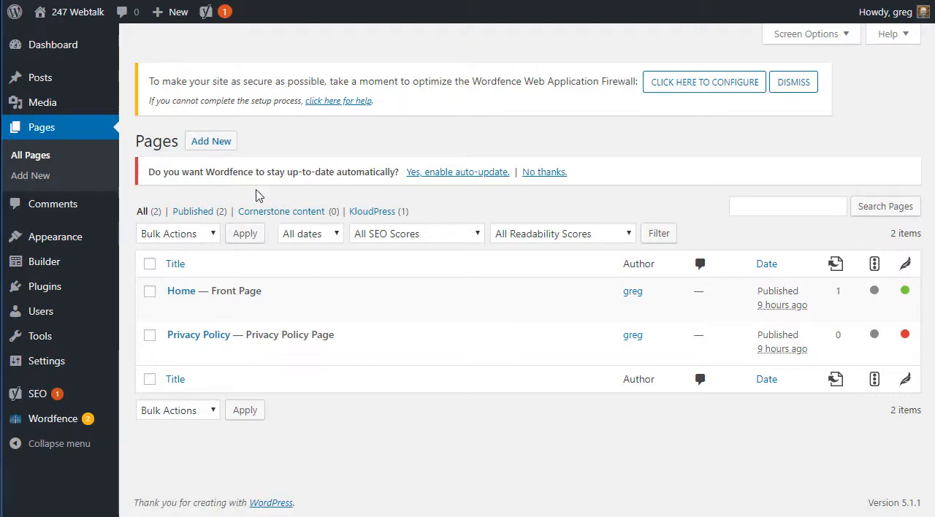
mouse_move(221, 292)
mouse_move(259, 311)
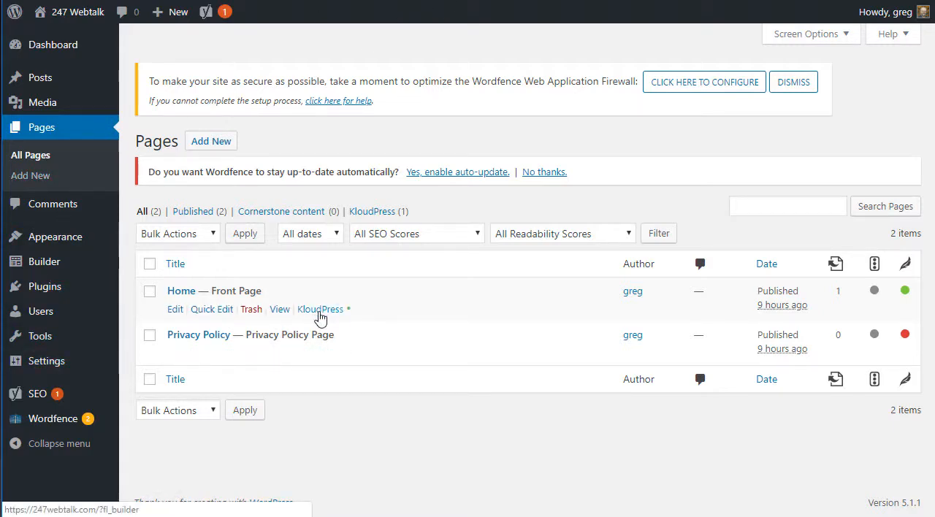
click(320, 310)
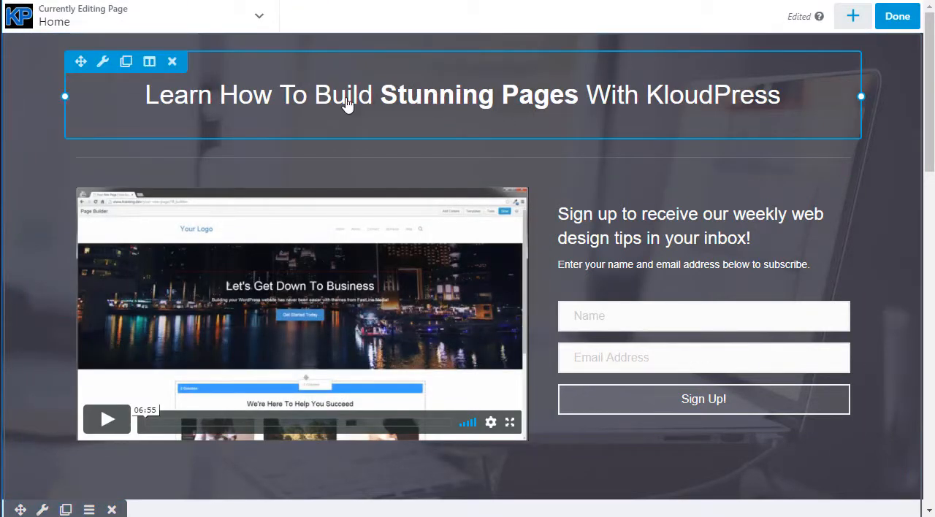
Return from the Home page's builder to the WordPress Dashboard through its WordPress Admin links
click(259, 19)
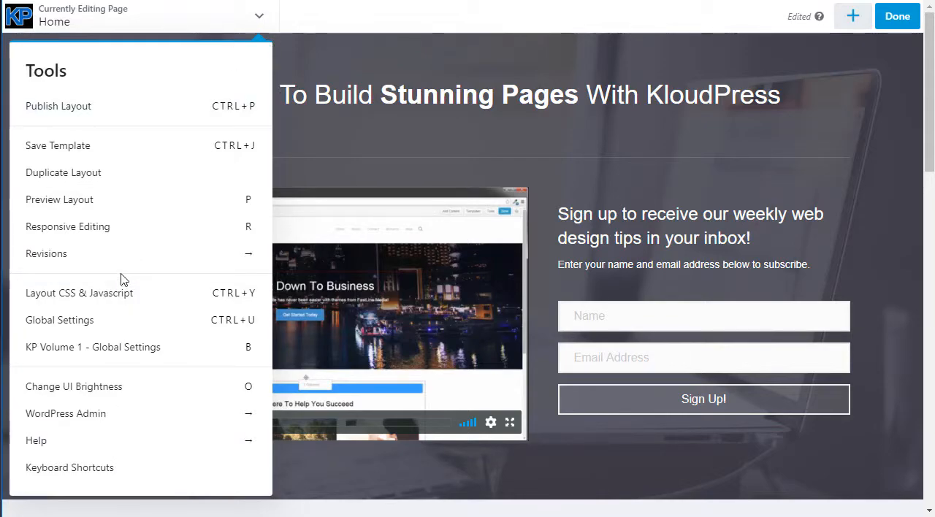
click(75, 420)
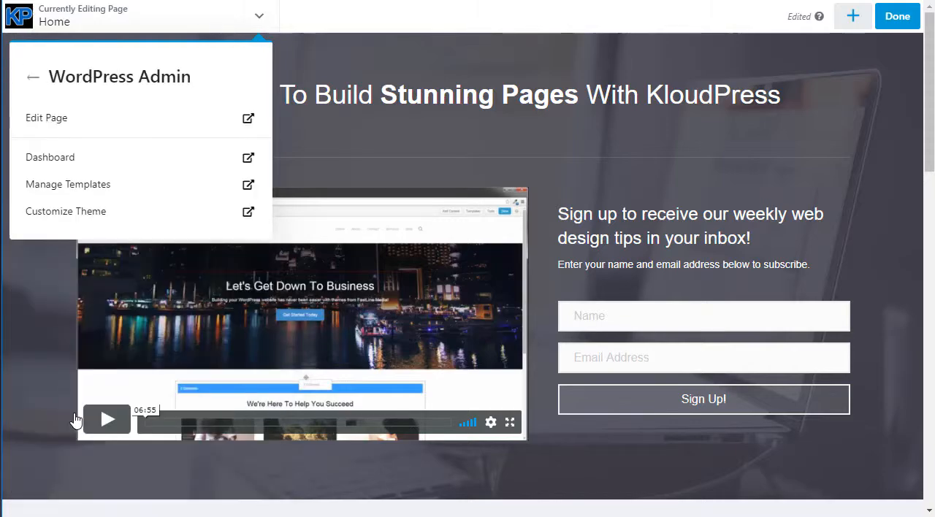
click(56, 159)
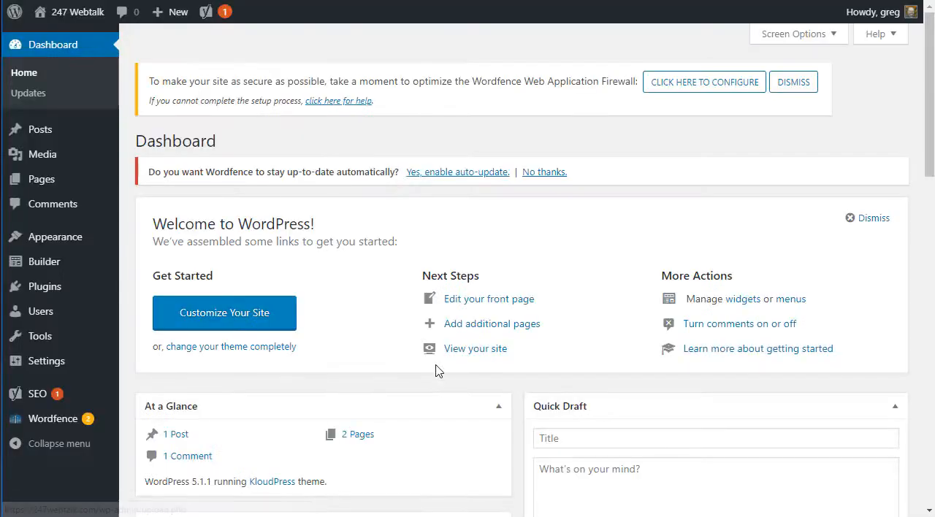